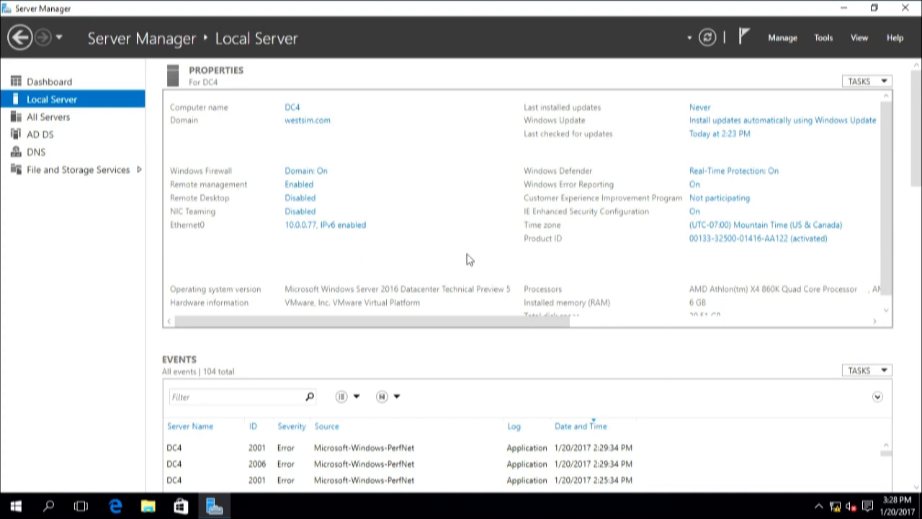
- Open Active Directory Sites and Services and widen the console tree so the full site names fit
click(821, 37)
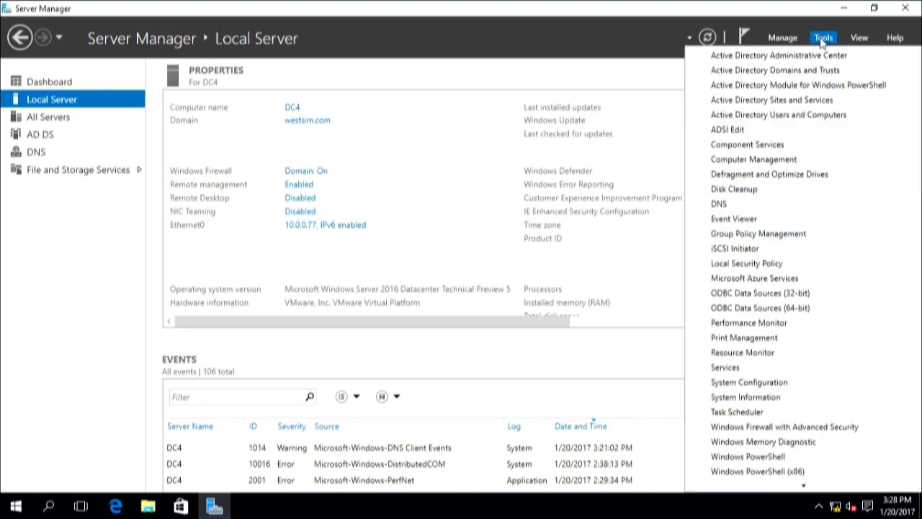
click(814, 70)
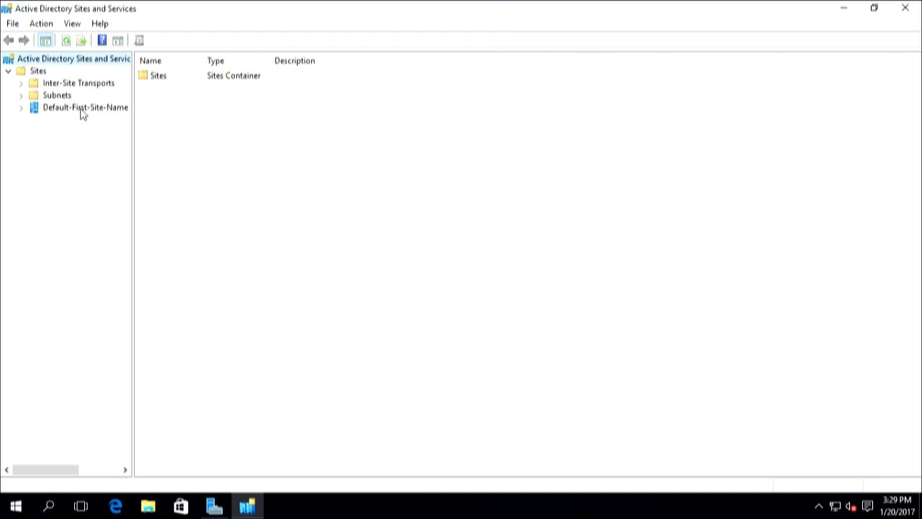
drag(134, 136, 165, 148)
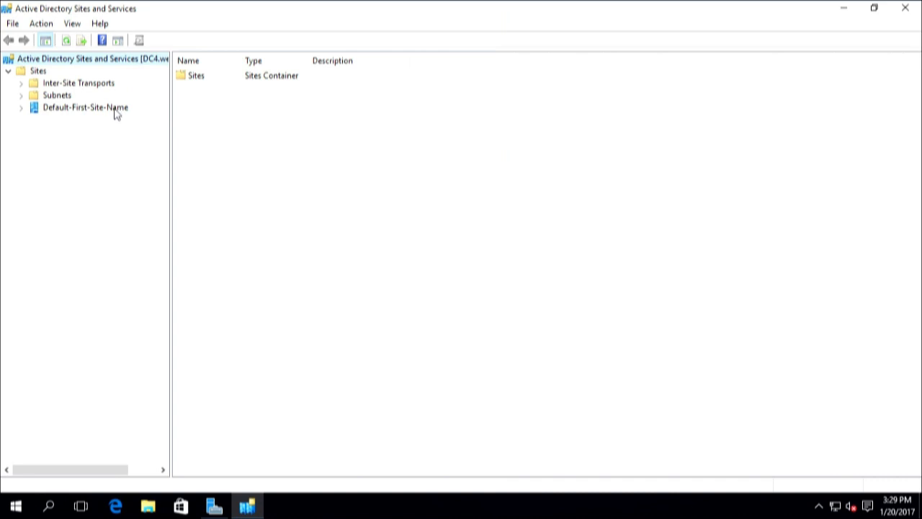
- Rename the site Default-First-Site-Name as NYC
click(75, 113)
right_click(75, 114)
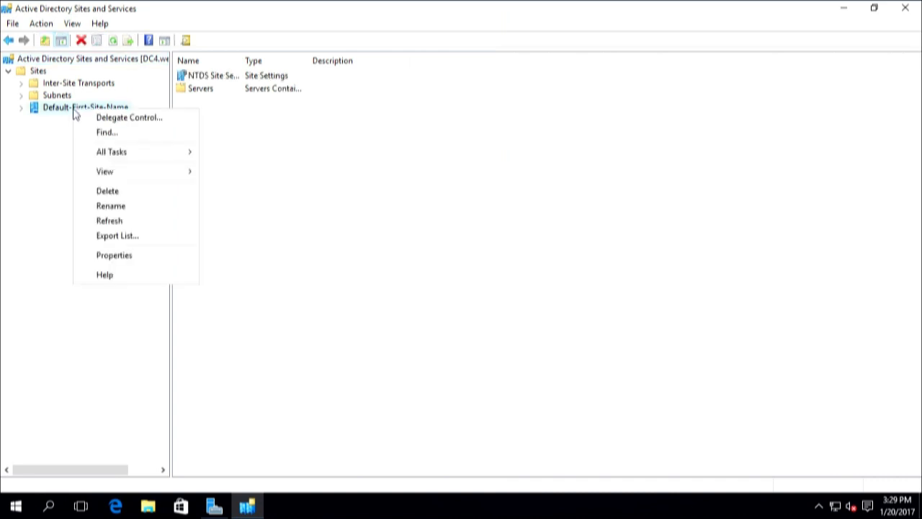
click(111, 206)
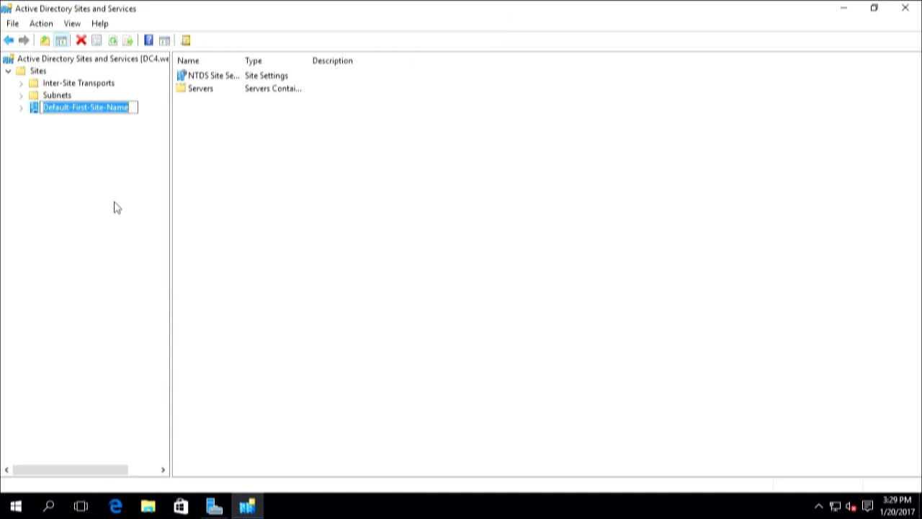
text(NYC)
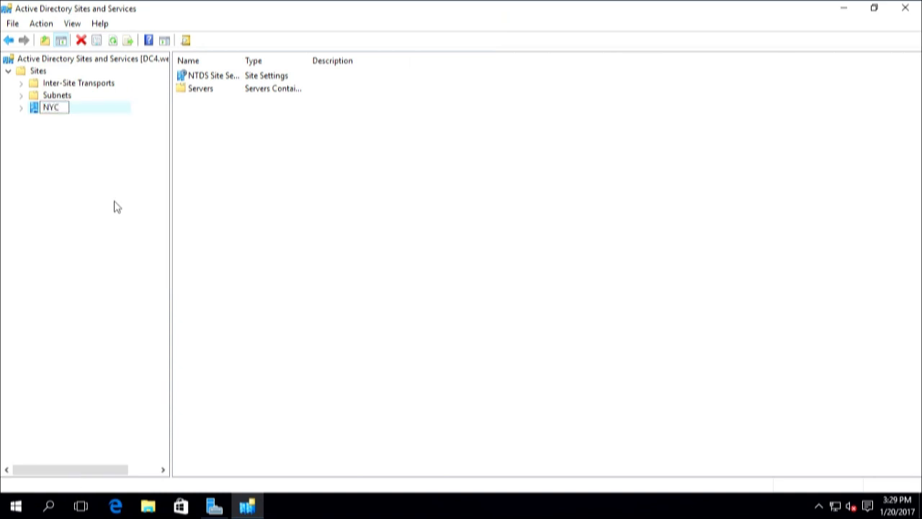
key(Return)
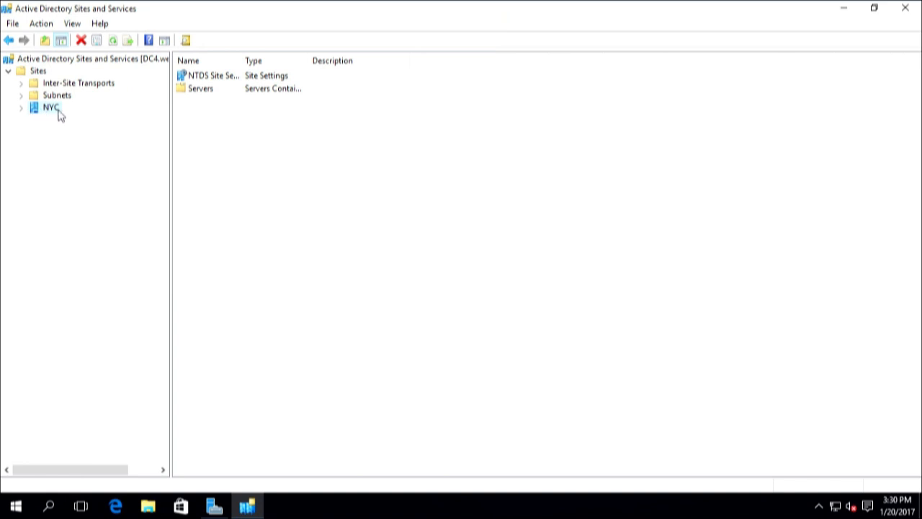
- Examine which domain controllers are in the NYC site's Servers container
click(22, 109)
click(63, 121)
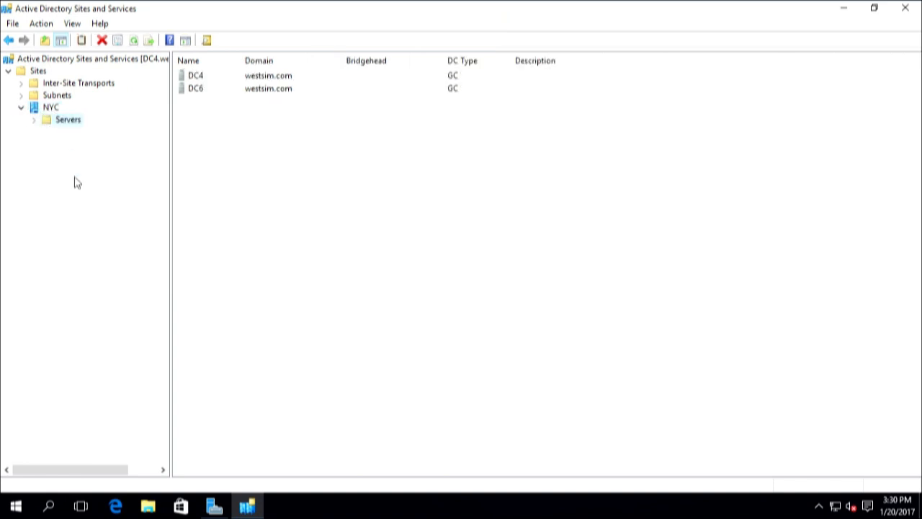
key(Tab)
click(290, 130)
click(193, 88)
click(260, 135)
click(264, 91)
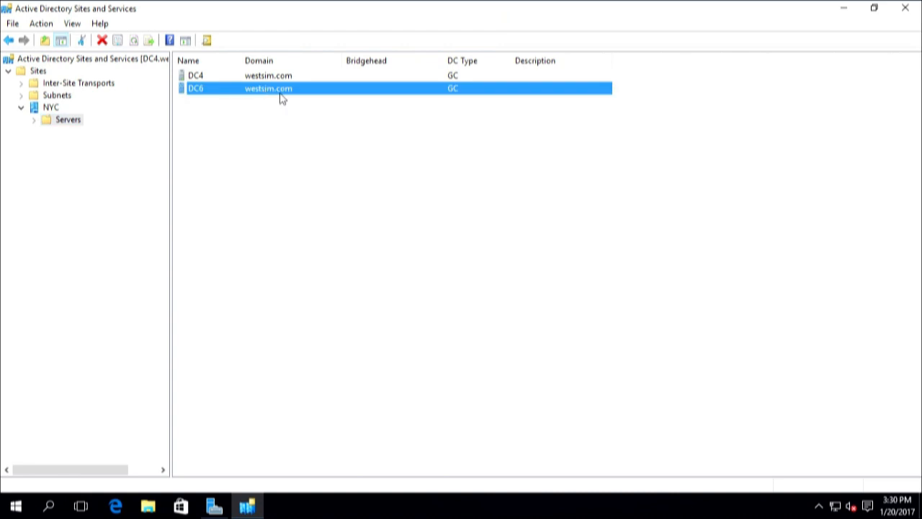
click(192, 76)
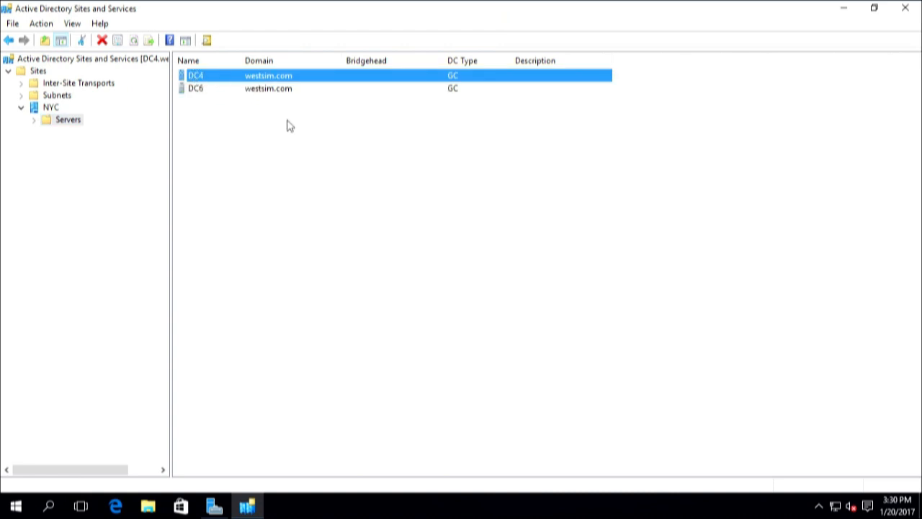
click(271, 90)
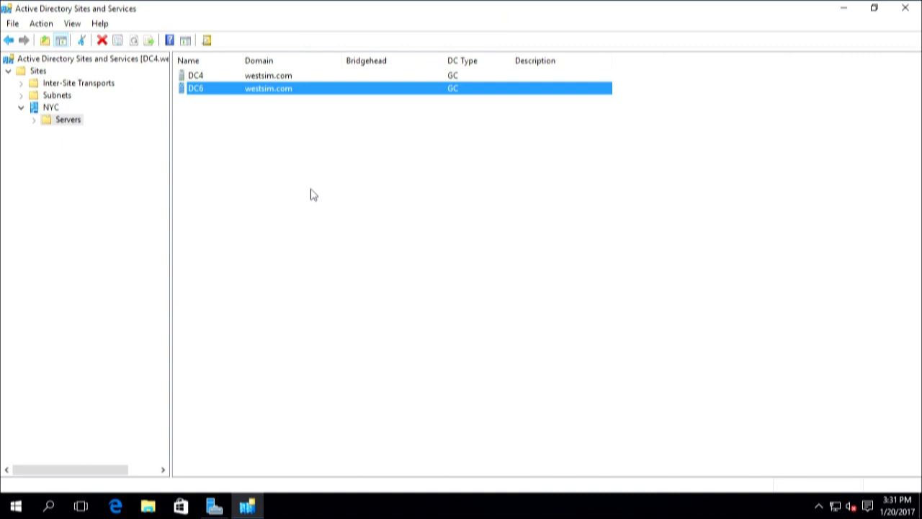
click(193, 75)
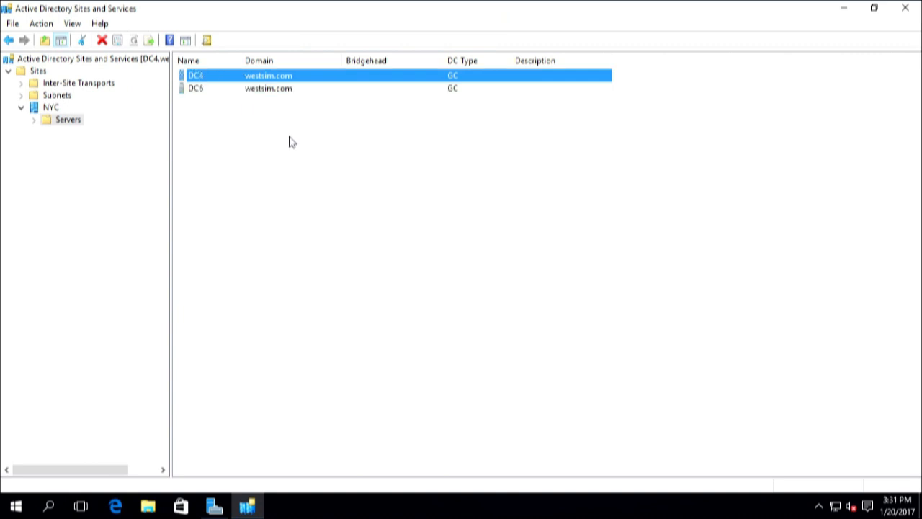
click(281, 88)
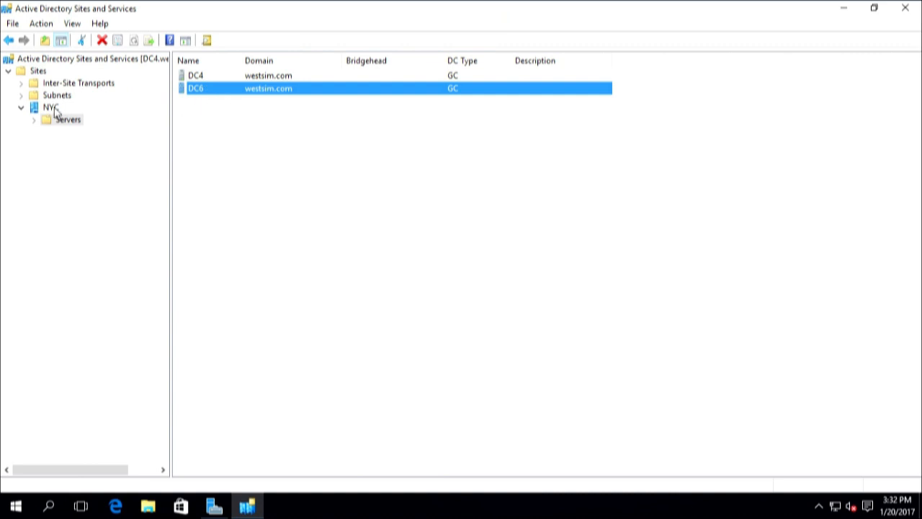
- Create a new site named LA that uses the DEFAULTIPSITELINK site link, and dismiss the creation notice
click(40, 71)
right_click(42, 72)
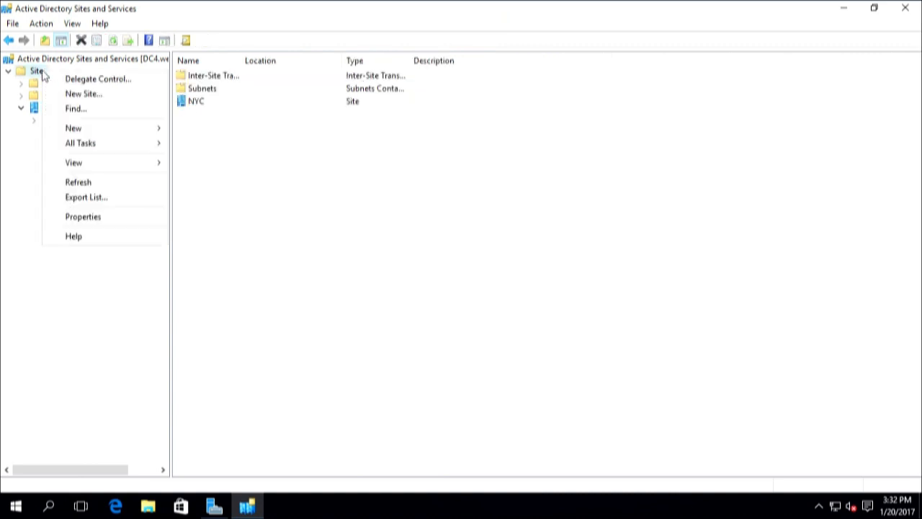
click(83, 94)
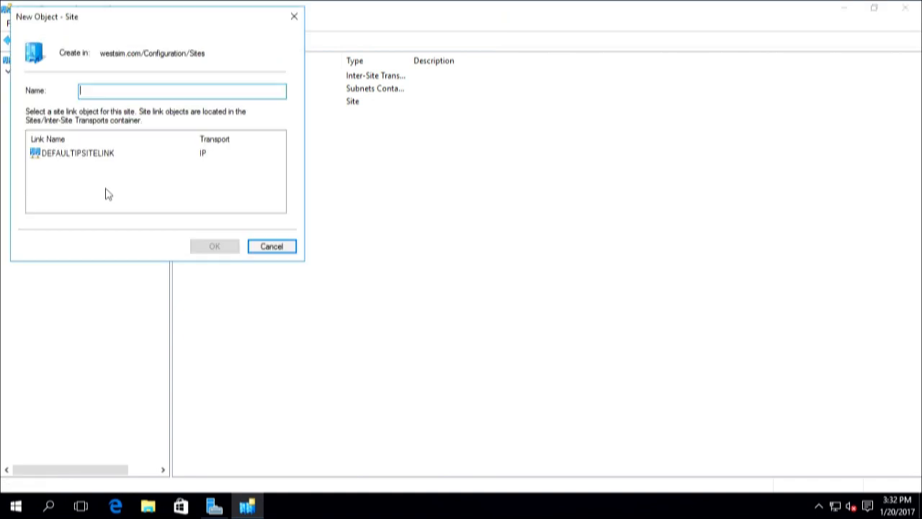
text(LA)
click(71, 157)
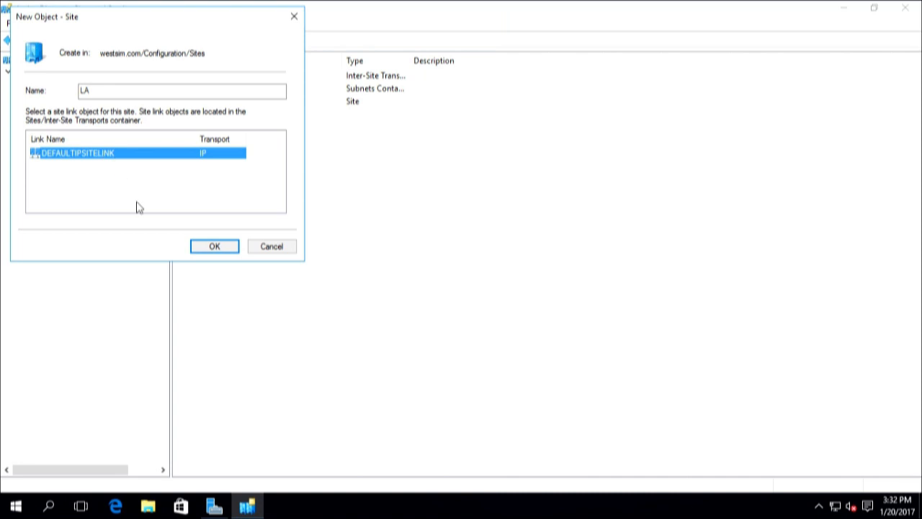
click(213, 247)
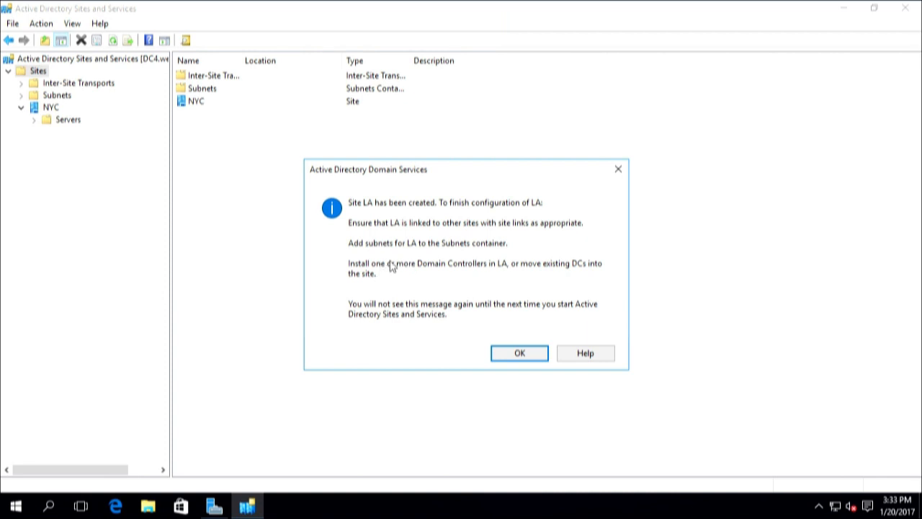
click(518, 354)
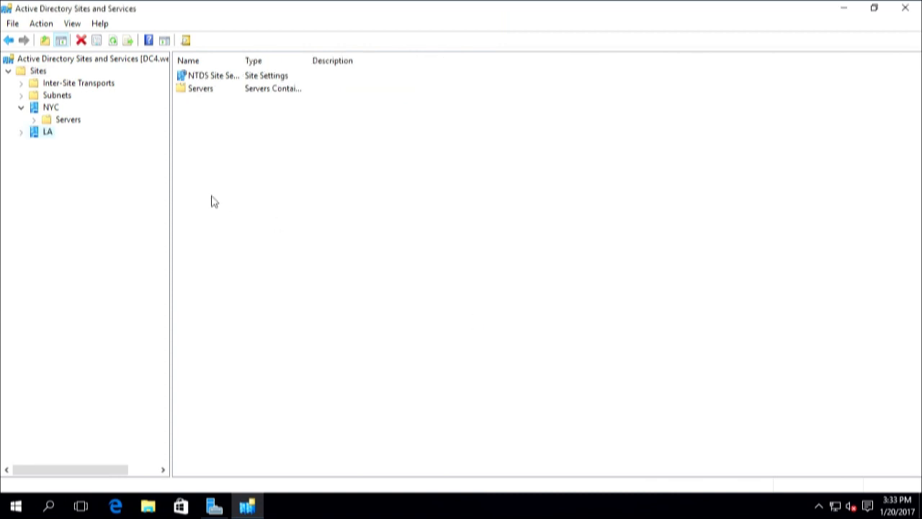
- Move the domain controller DC6 from the NYC site's servers to the LA site
click(20, 132)
click(67, 145)
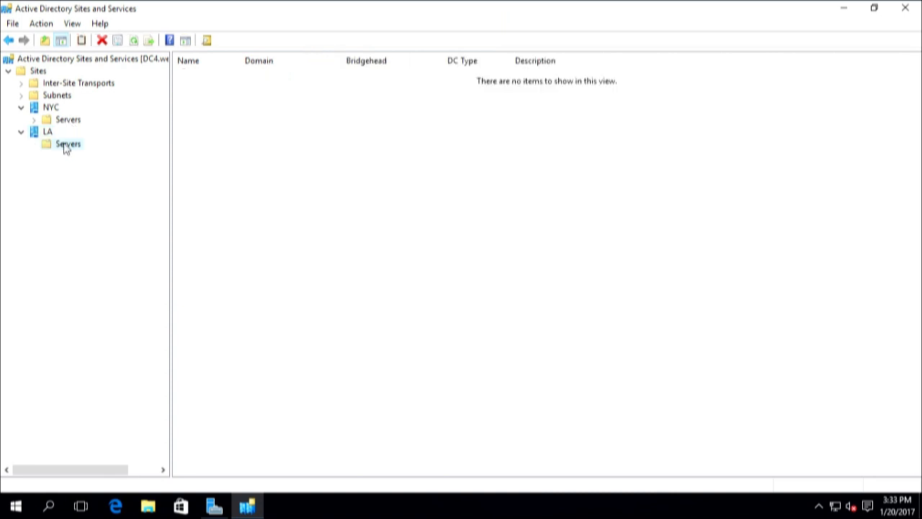
click(67, 121)
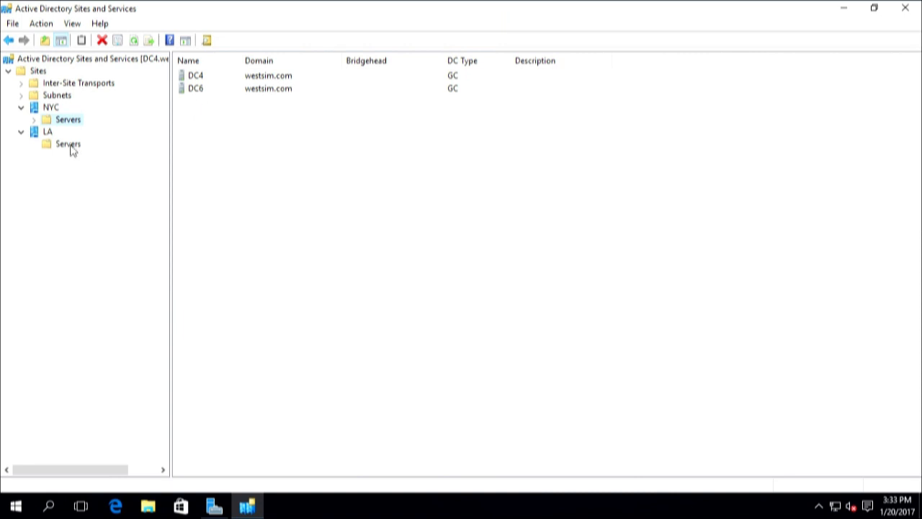
click(202, 92)
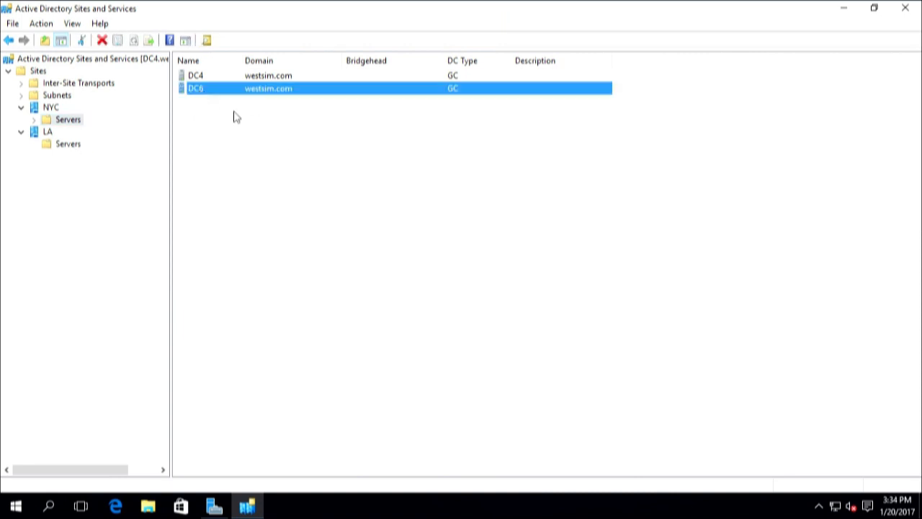
right_click(202, 94)
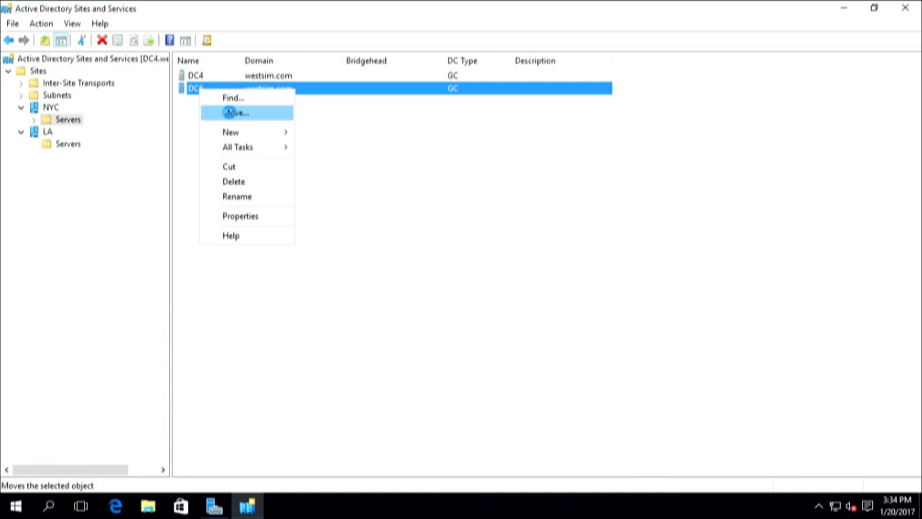
click(231, 113)
click(358, 210)
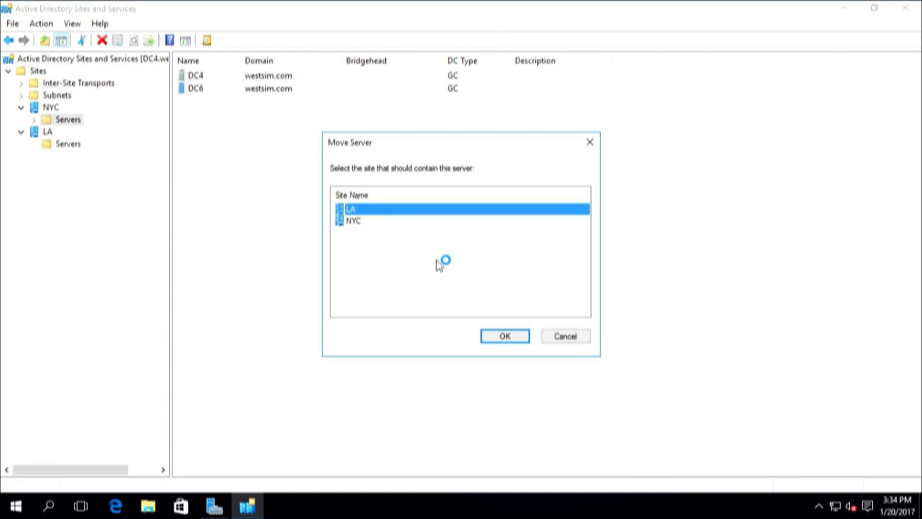
click(505, 337)
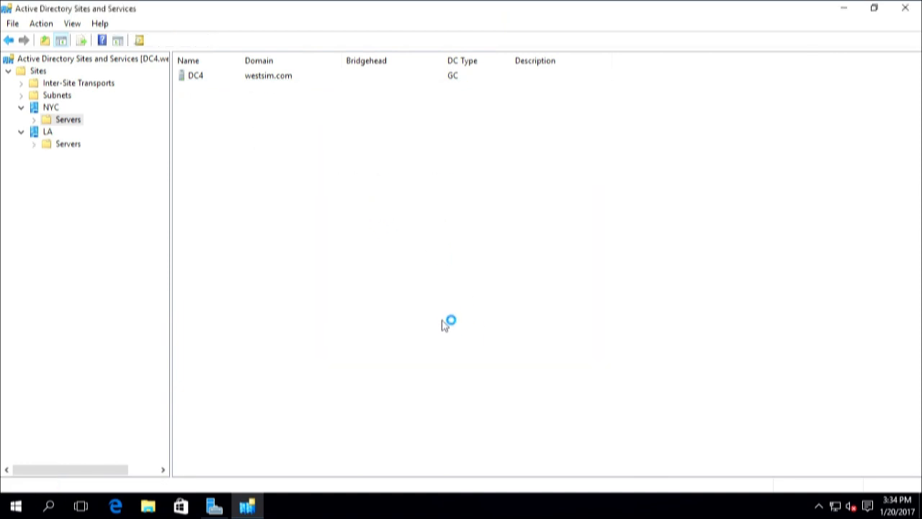
- Compare the Servers containers of the NYC and LA sites to check which domain controller each one holds
click(189, 78)
click(74, 146)
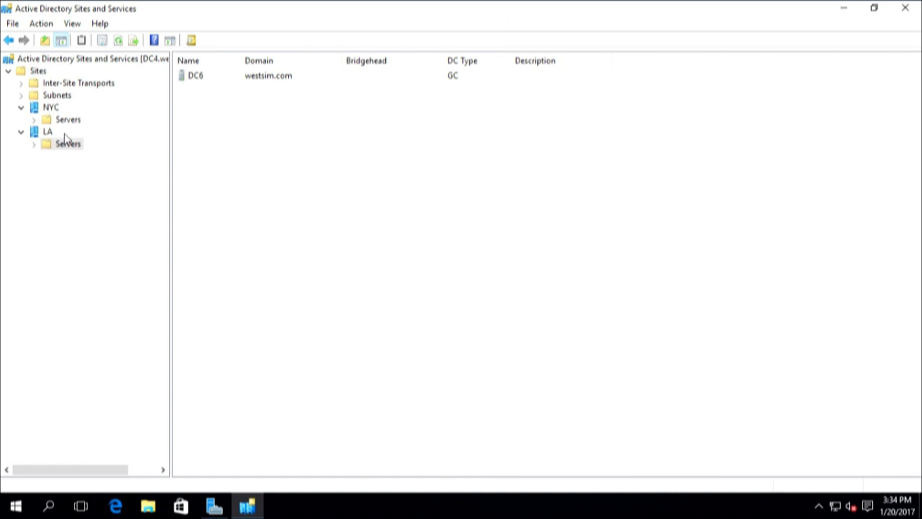
click(52, 108)
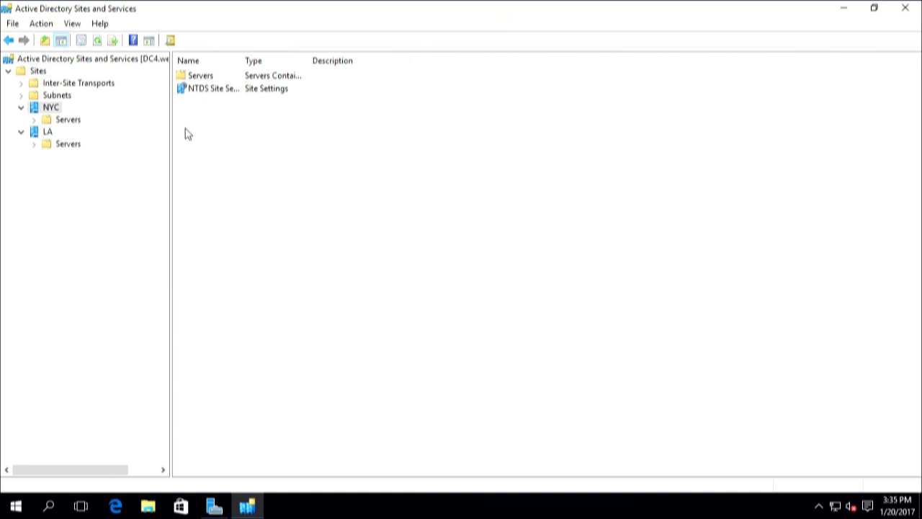
click(67, 121)
click(200, 78)
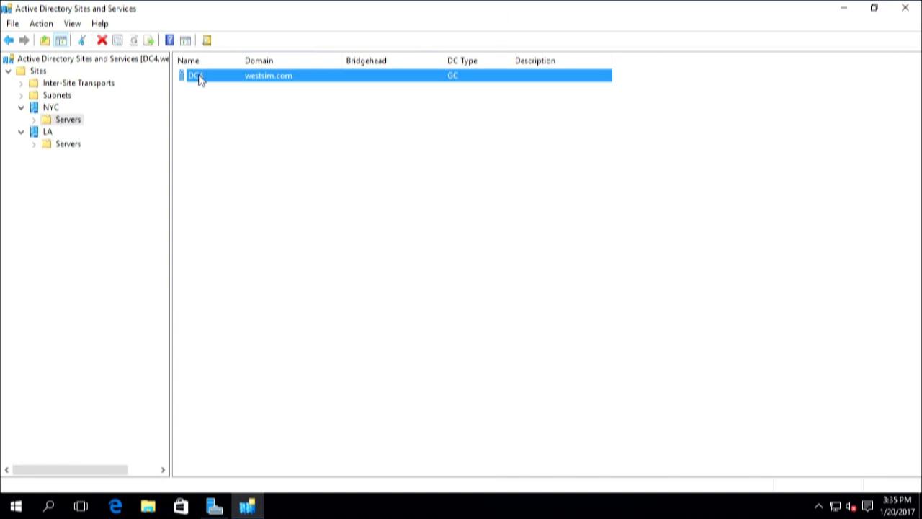
click(68, 145)
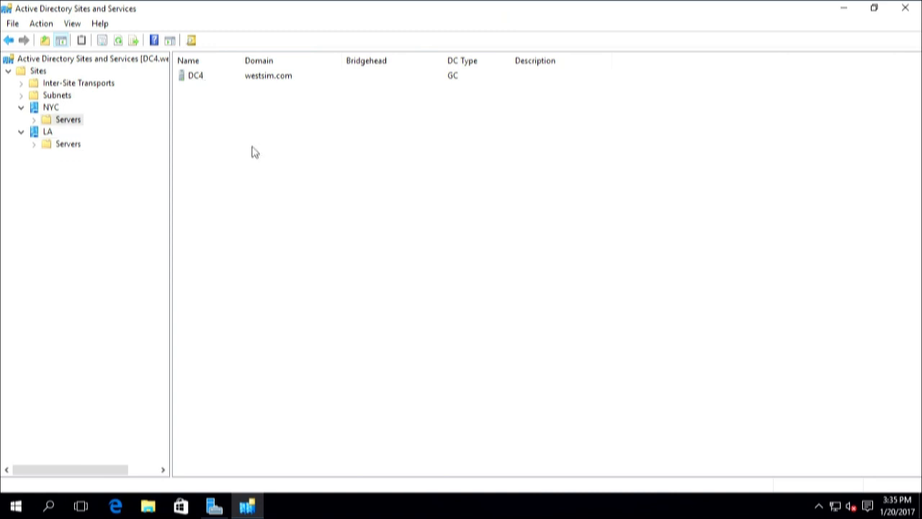
click(198, 76)
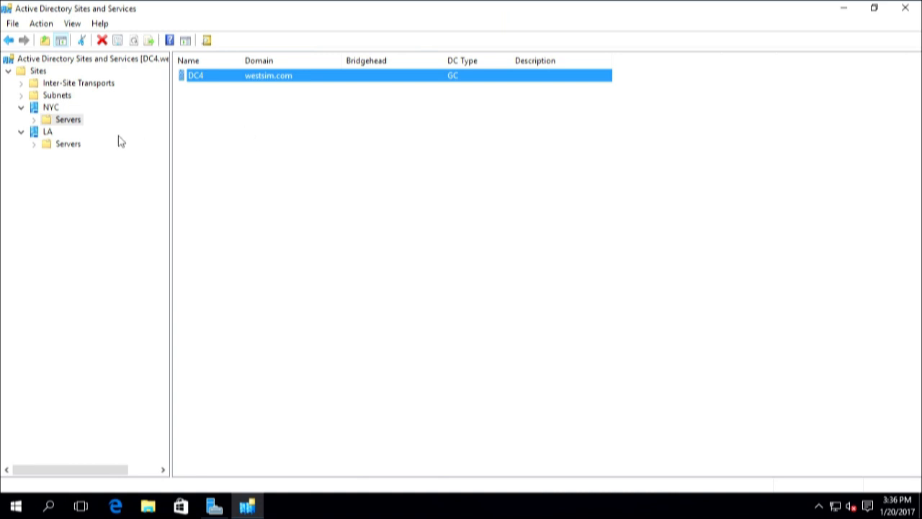
click(78, 146)
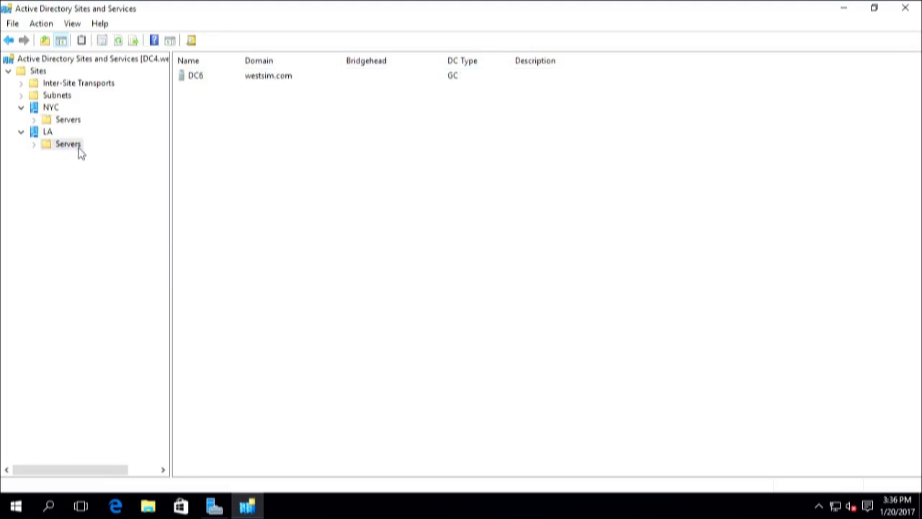
click(72, 121)
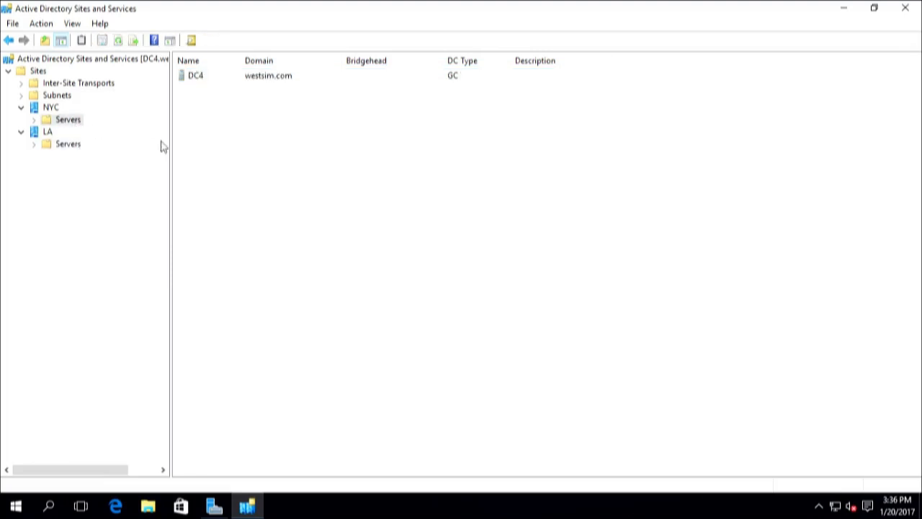
click(195, 77)
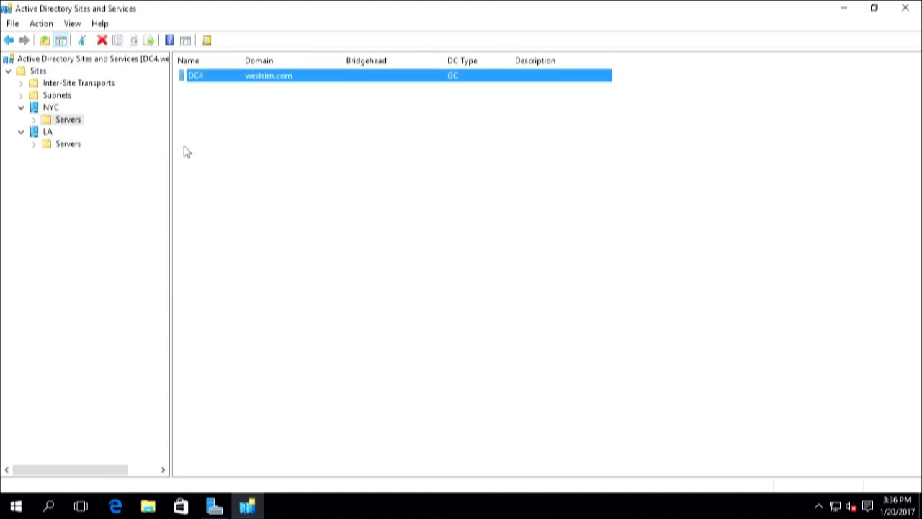
click(75, 145)
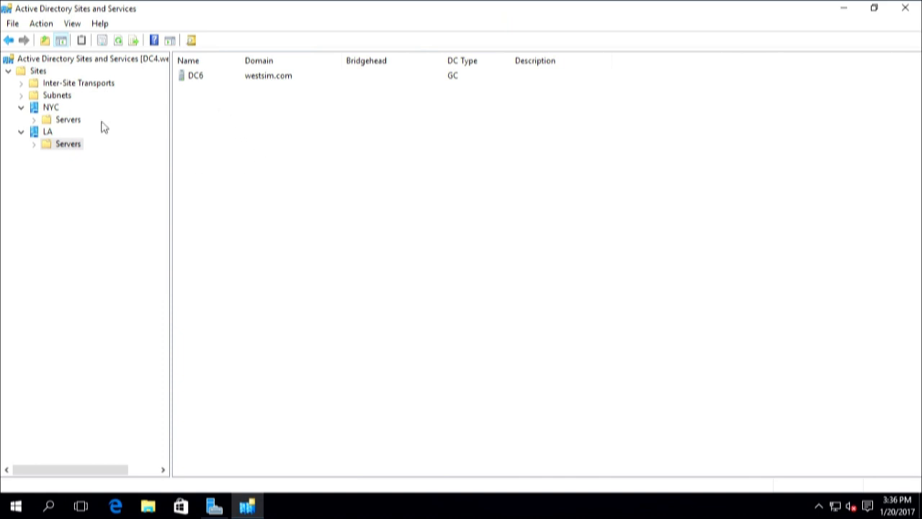
click(65, 120)
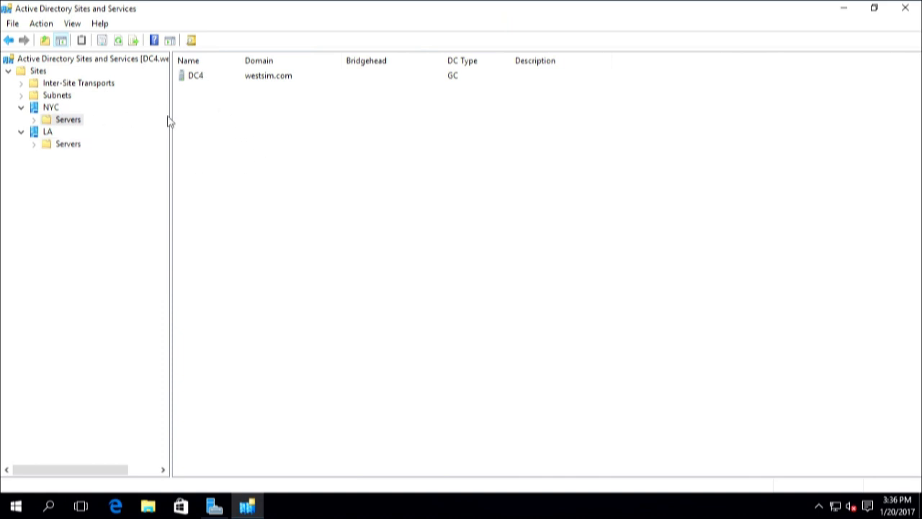
click(195, 76)
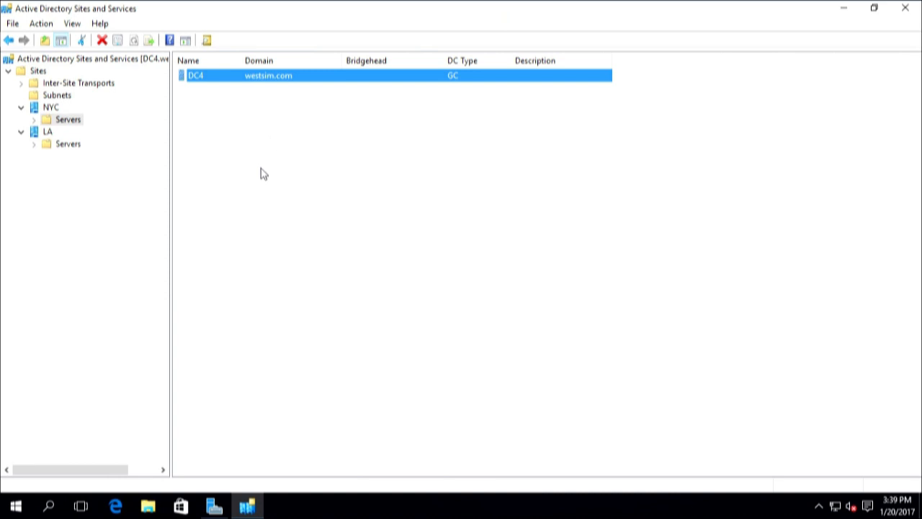
- Create a new subnet with the prefix 10.0.0.0/24 and associate it with the NYC site
click(66, 96)
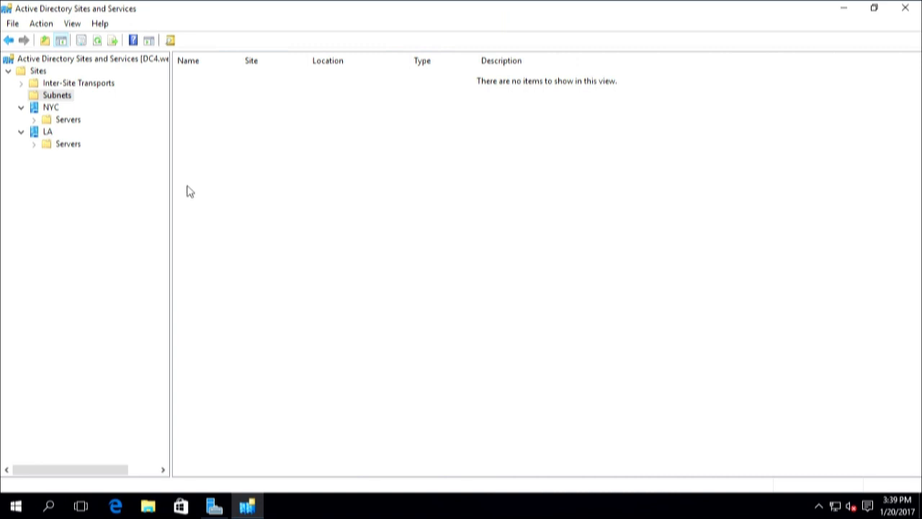
right_click(62, 98)
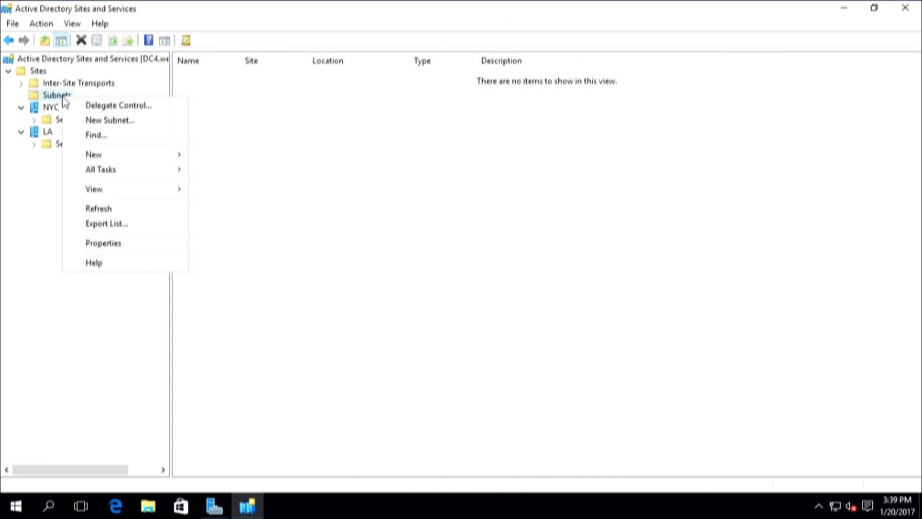
click(100, 120)
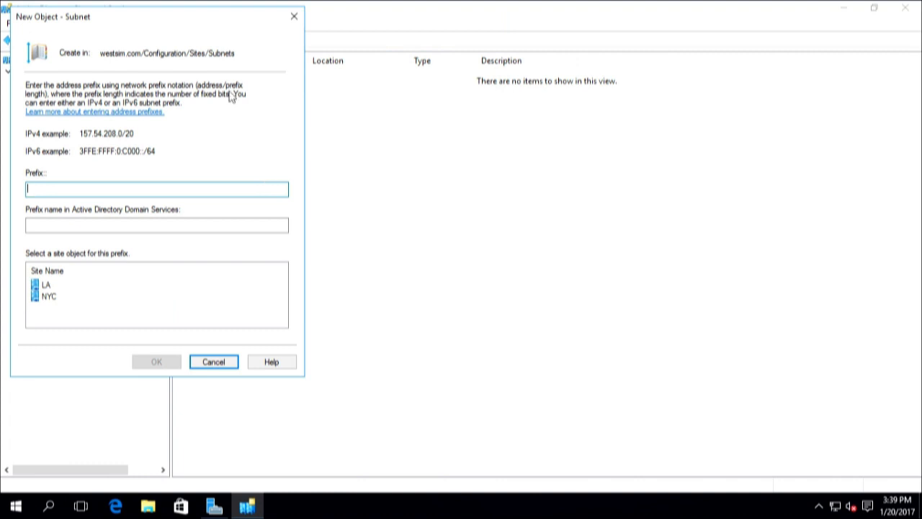
drag(185, 27, 425, 78)
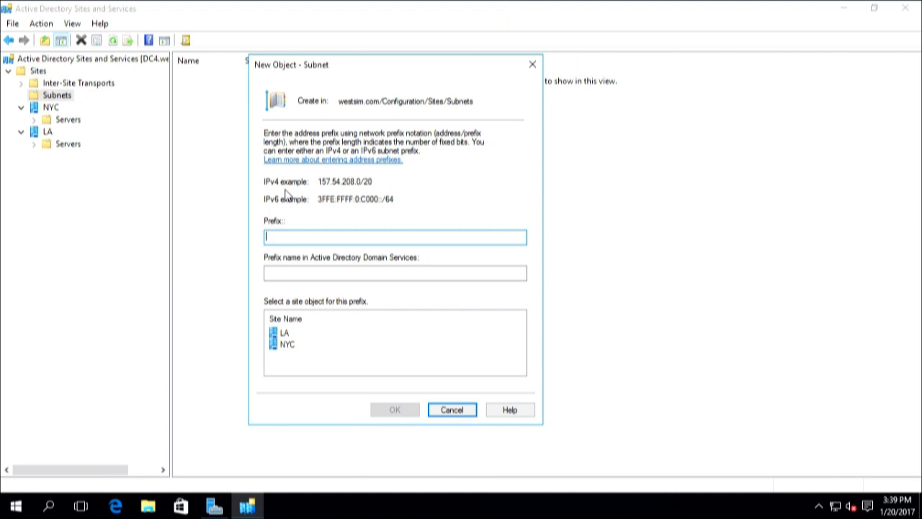
text(10.0.0.0/24)
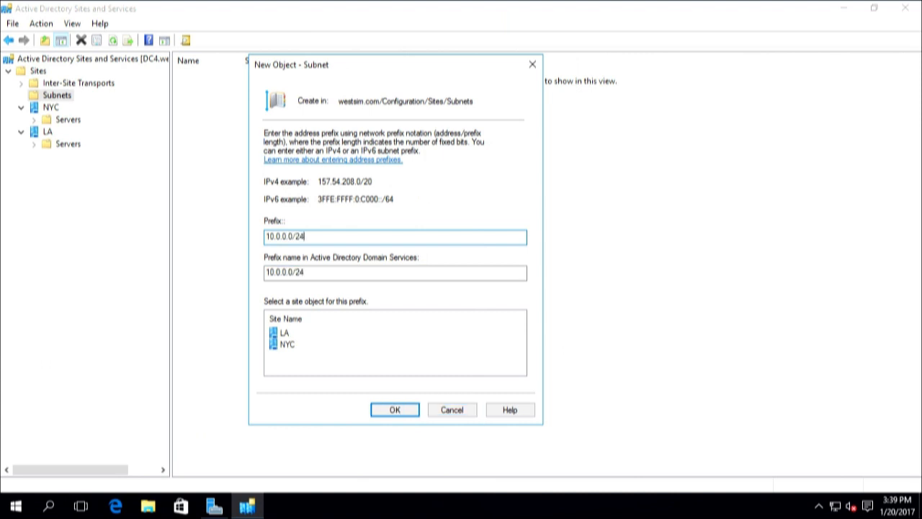
drag(304, 236, 295, 237)
click(288, 344)
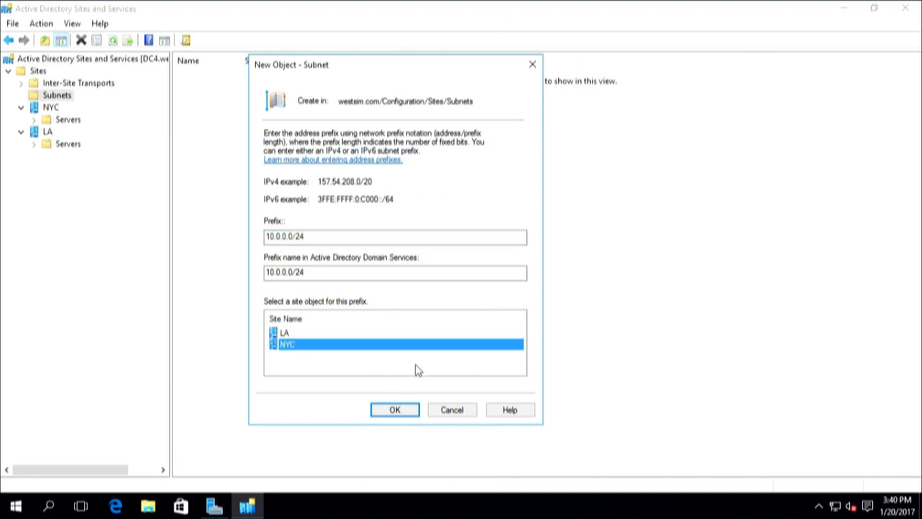
click(398, 409)
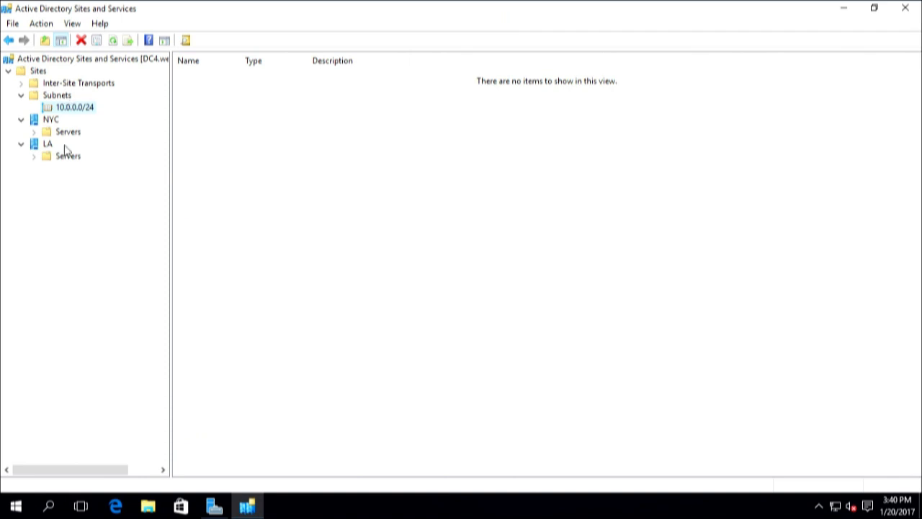
- Create a second subnet with the prefix 10.0.1.0/24 and associate it with the LA site
click(63, 96)
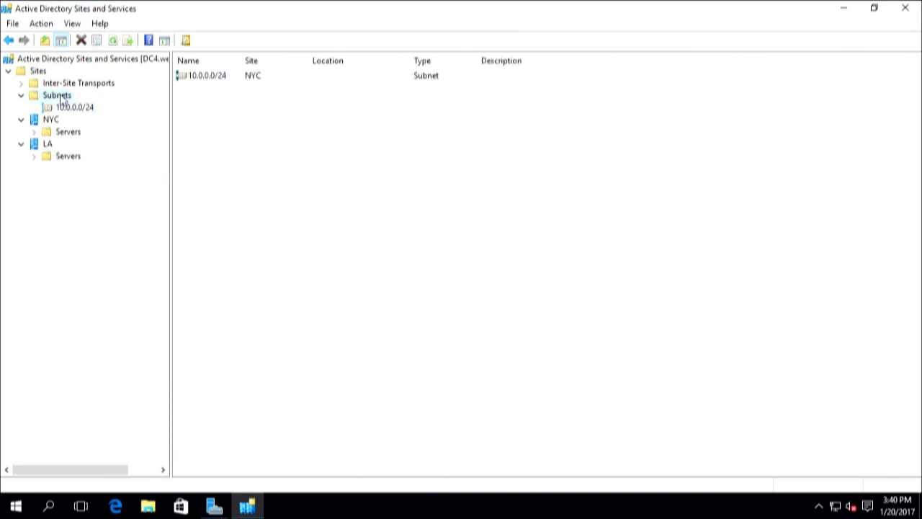
right_click(62, 98)
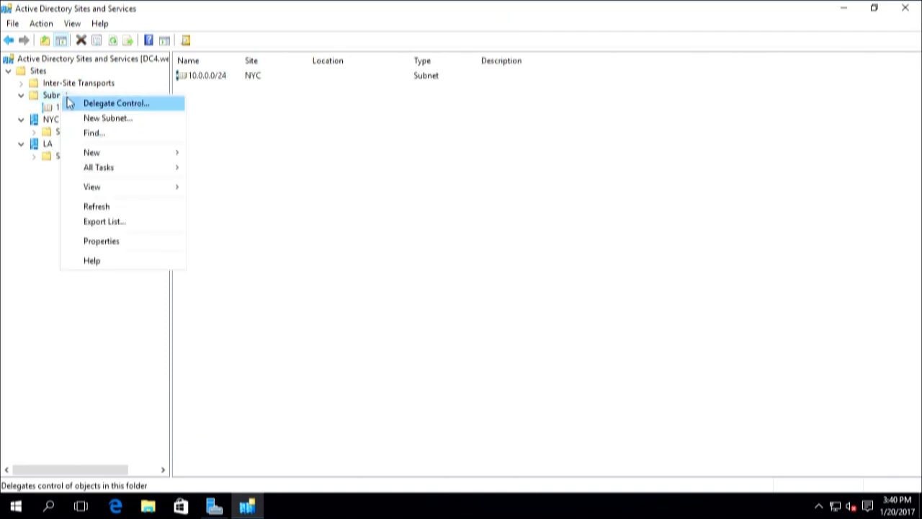
mouse_move(99, 152)
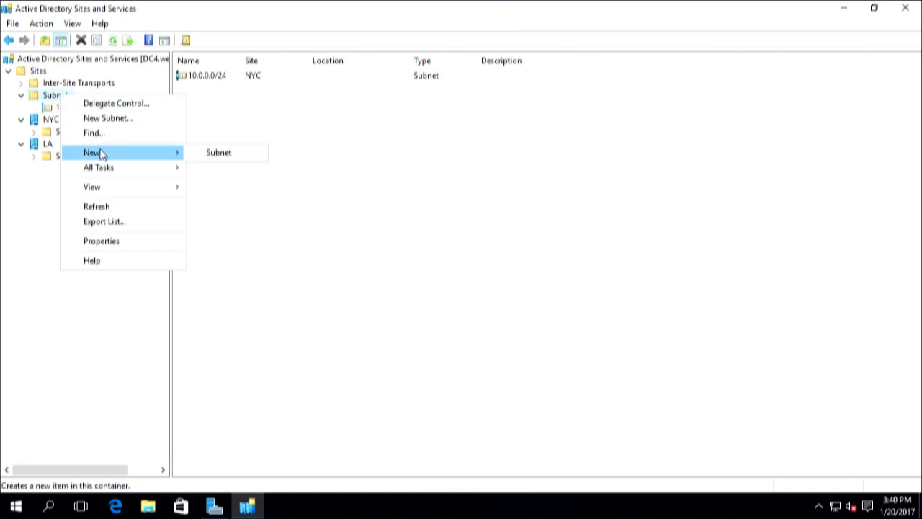
click(221, 153)
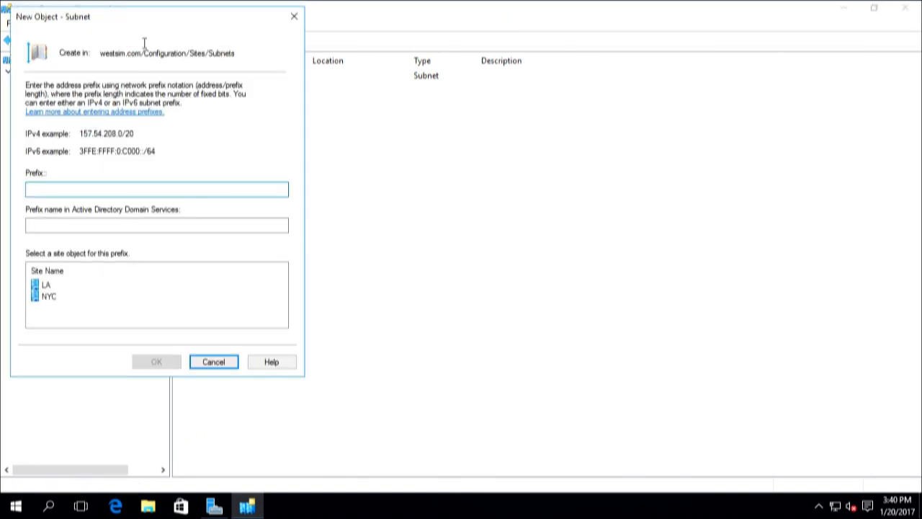
drag(139, 26, 389, 92)
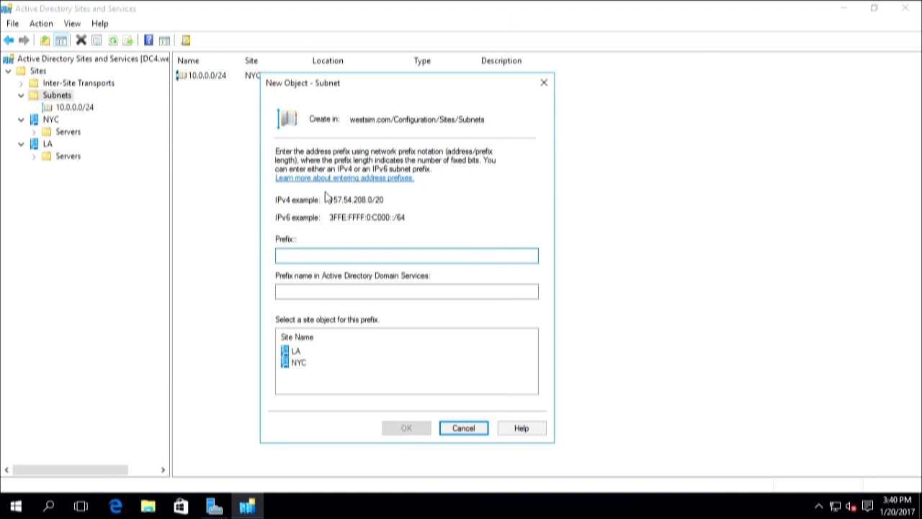
text(10.0.1.0/24)
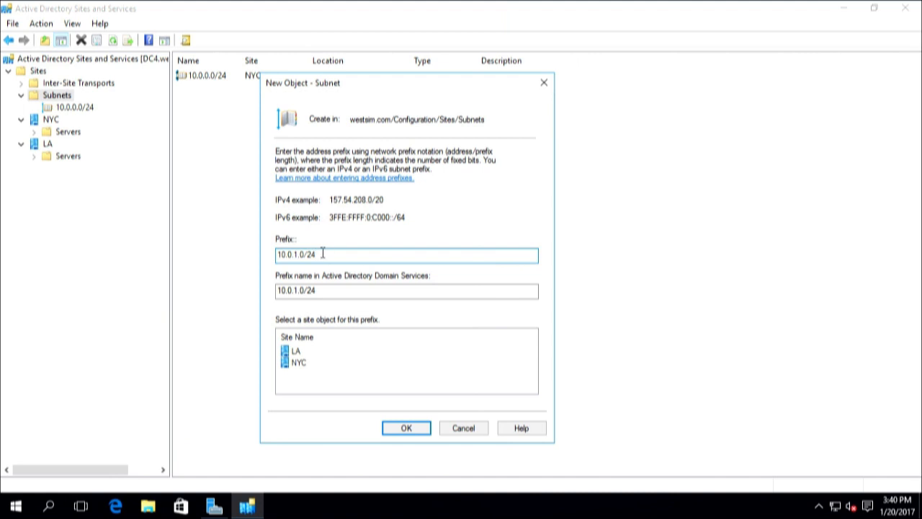
drag(300, 255, 277, 254)
click(361, 352)
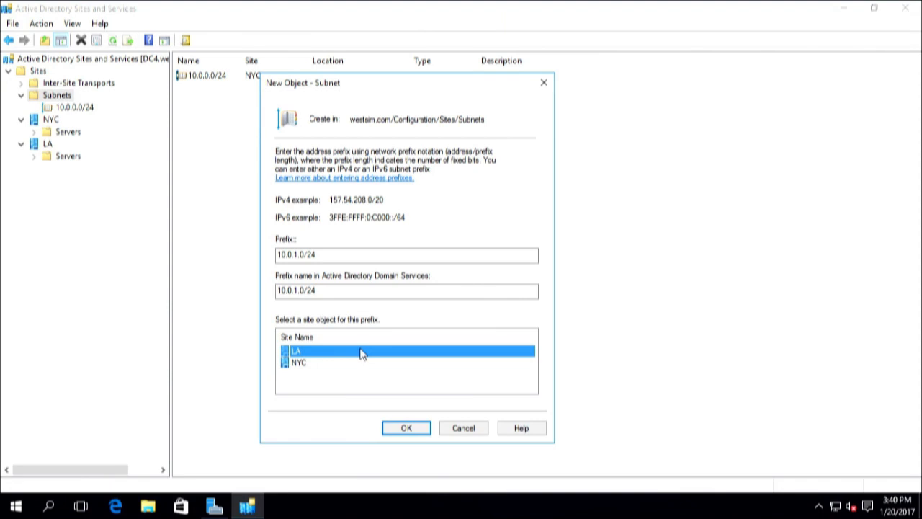
click(399, 431)
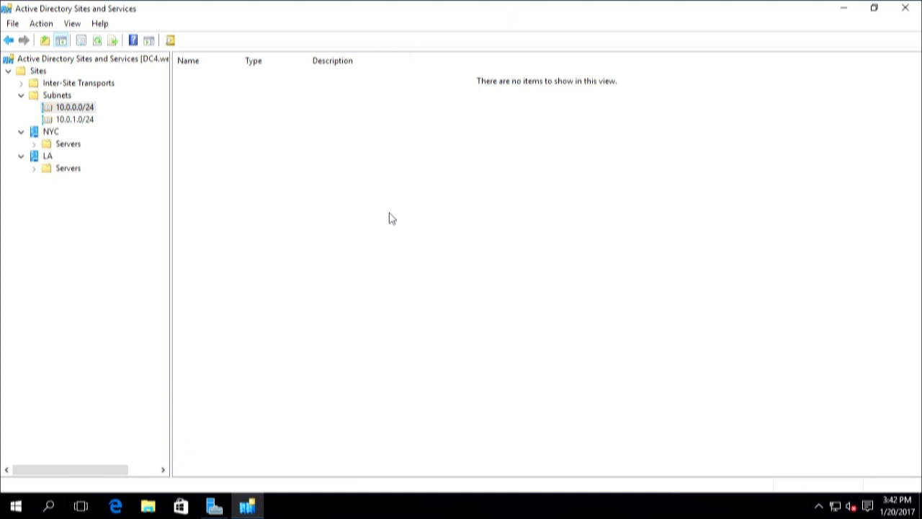
- Rename the DEFAULTIPSITELINK site link under the IP inter-site transport as NYC2LAIPSITELINK
click(75, 85)
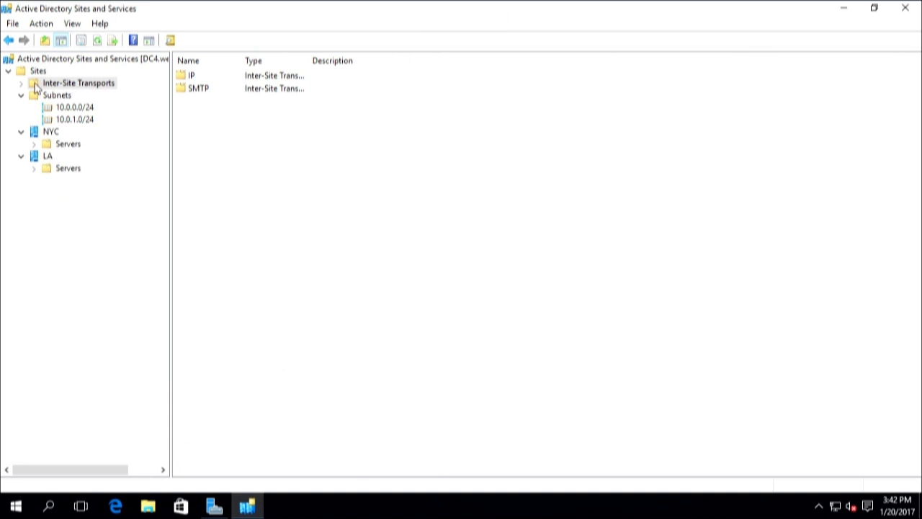
double_click(186, 76)
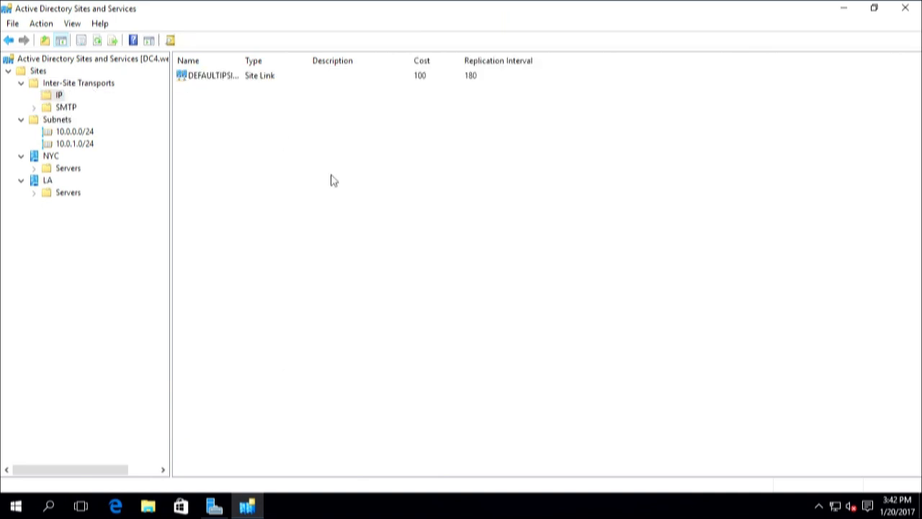
drag(241, 60, 331, 61)
click(246, 78)
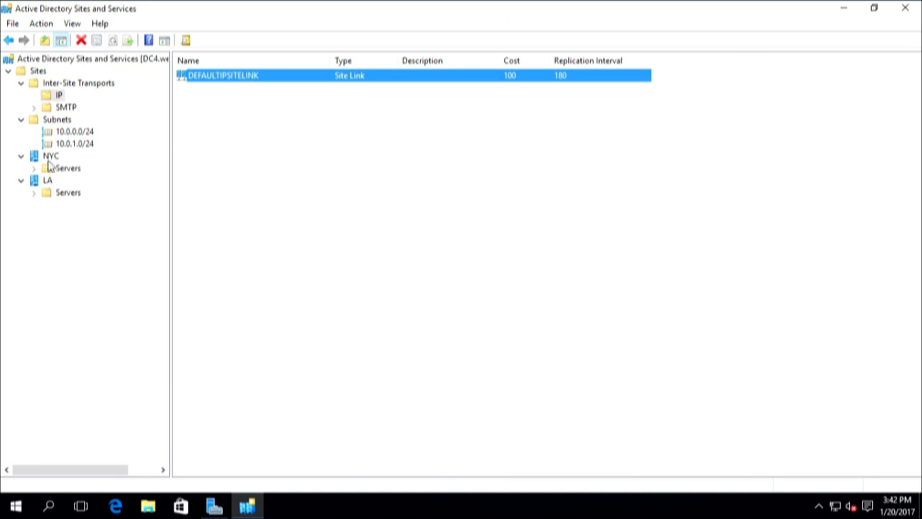
right_click(225, 77)
click(249, 96)
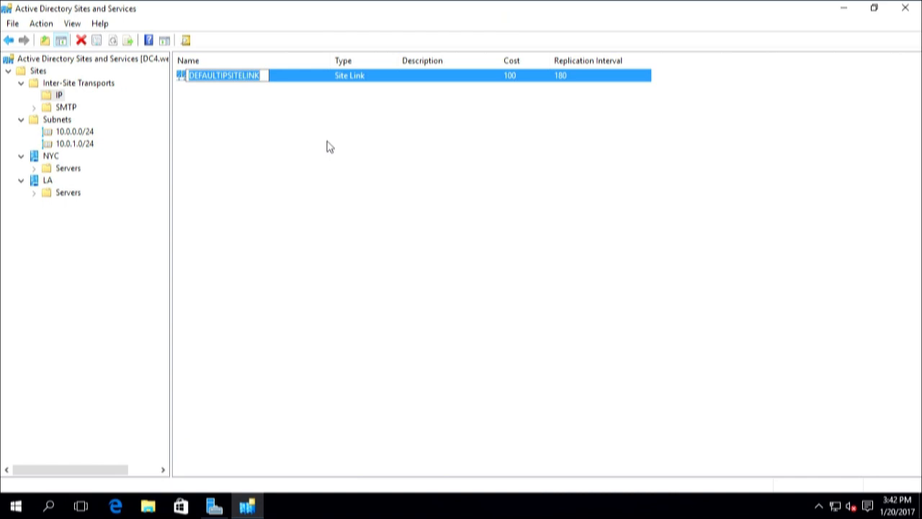
text(NYC2LAIPSITELINK)
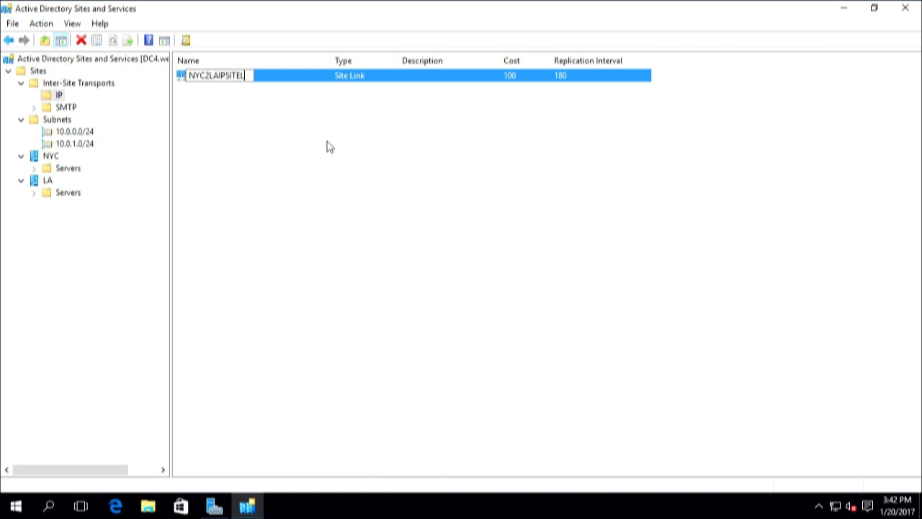
key(Return)
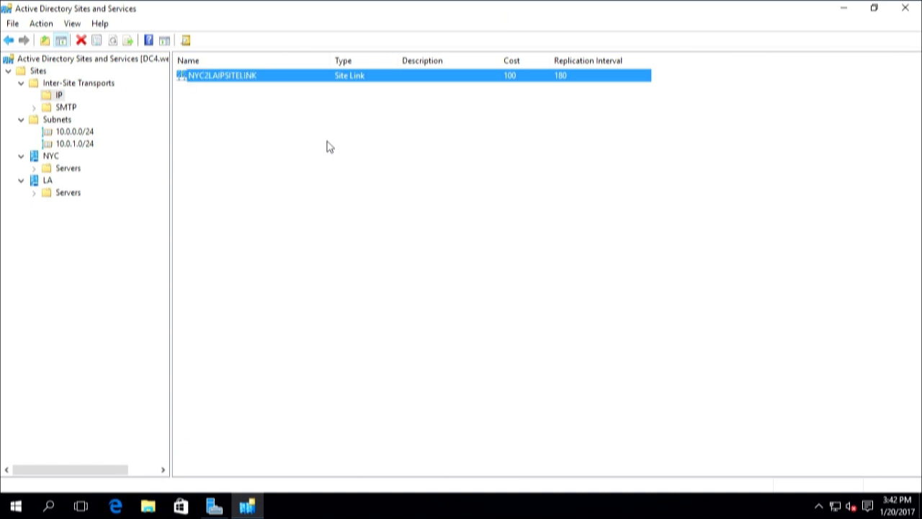
- Set the NYC2LAIPSITELINK schedule to Replication Not Available Monday through Friday from 8:00 AM to 10:00 AM, and save the link's properties
right_click(243, 82)
click(270, 121)
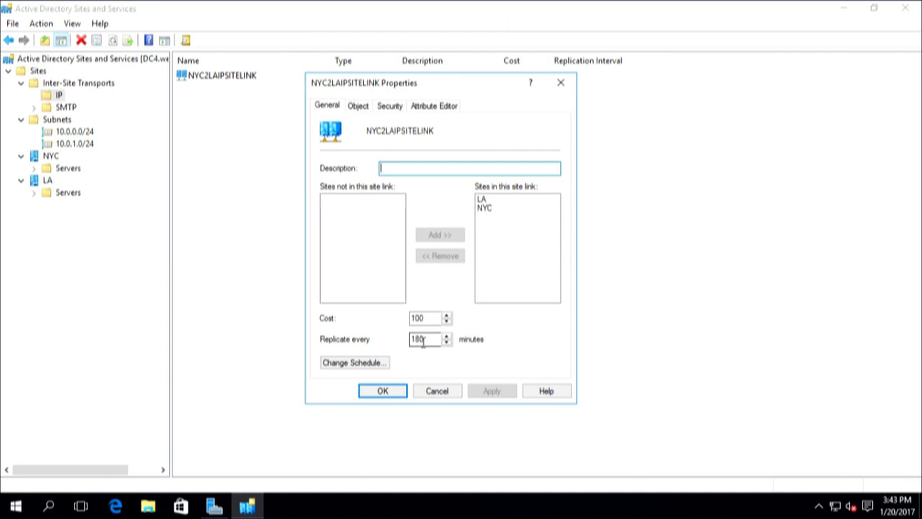
click(363, 362)
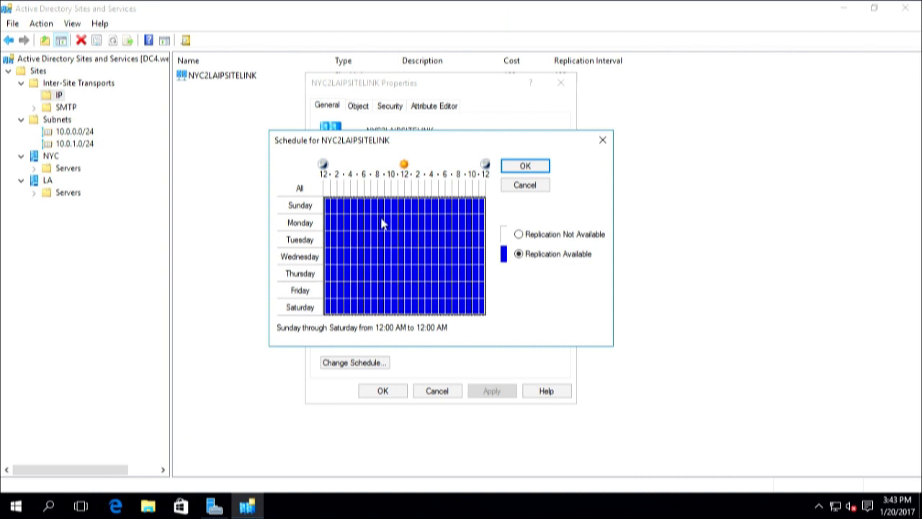
drag(381, 224, 389, 285)
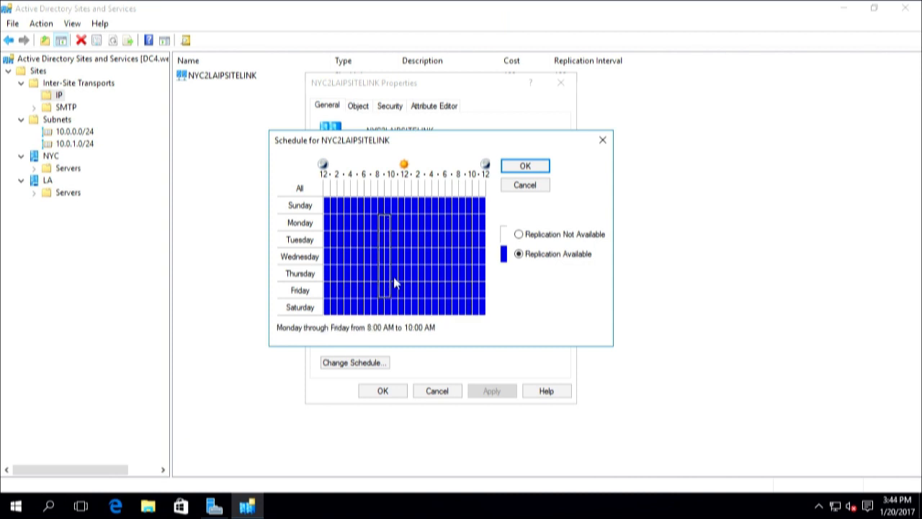
click(519, 235)
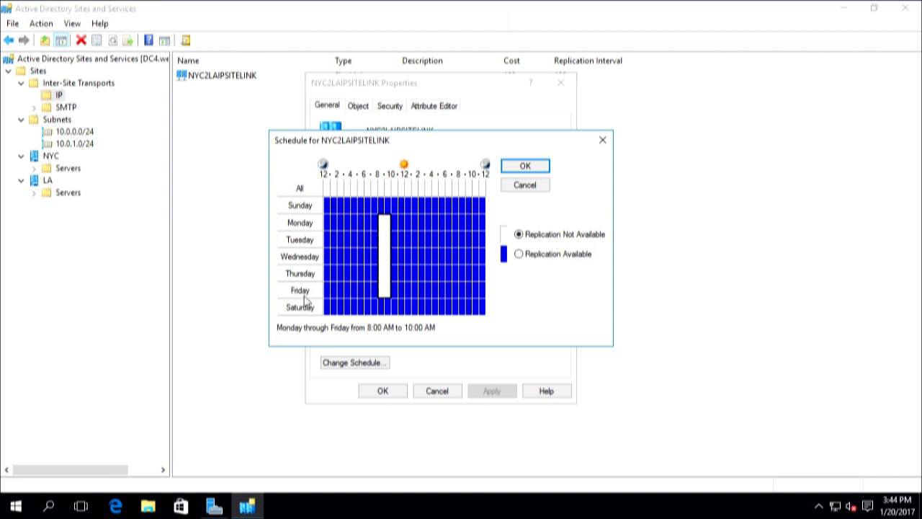
click(523, 166)
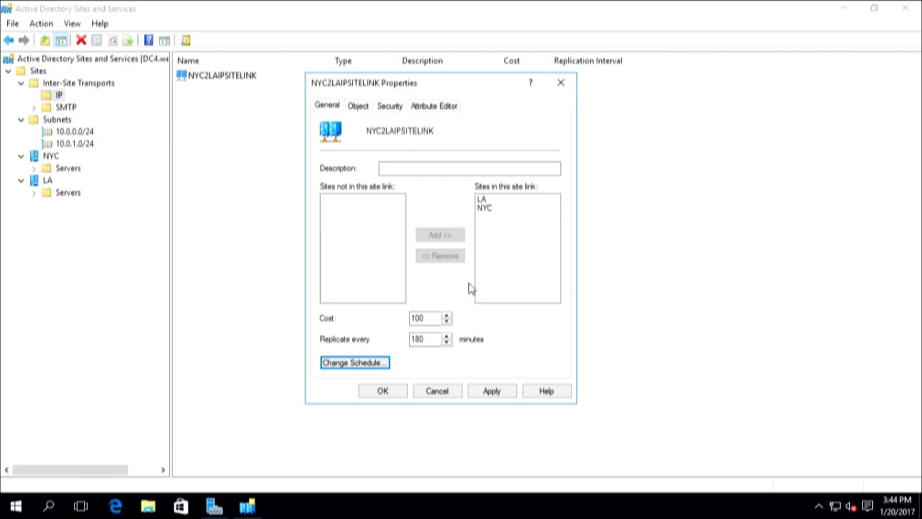
click(384, 391)
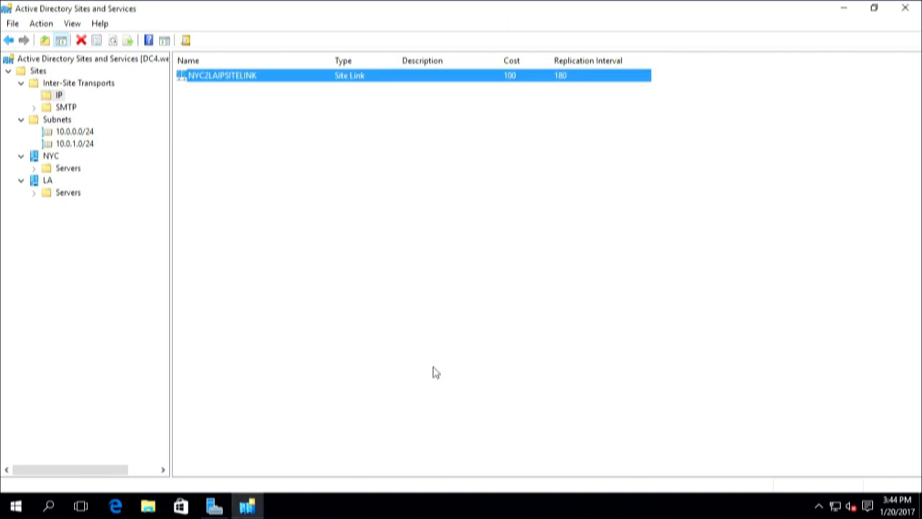